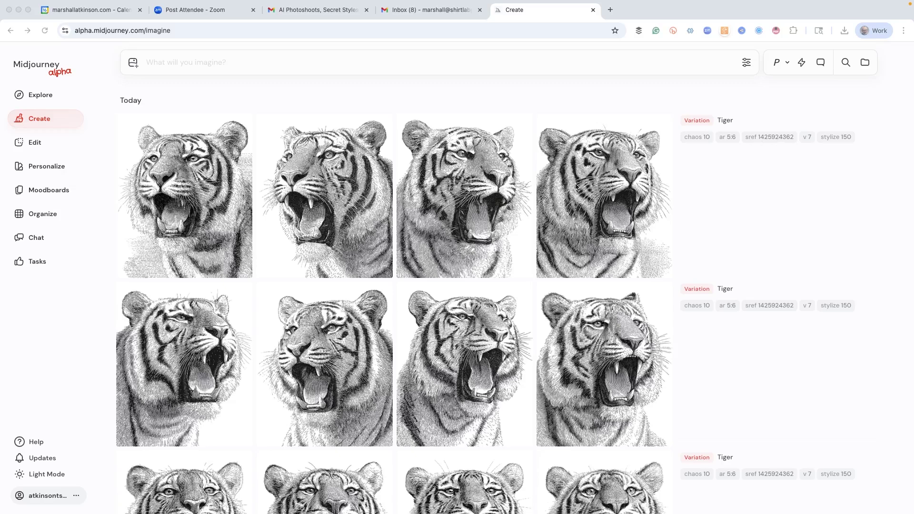
click(321, 200)
mouse_move(405, 295)
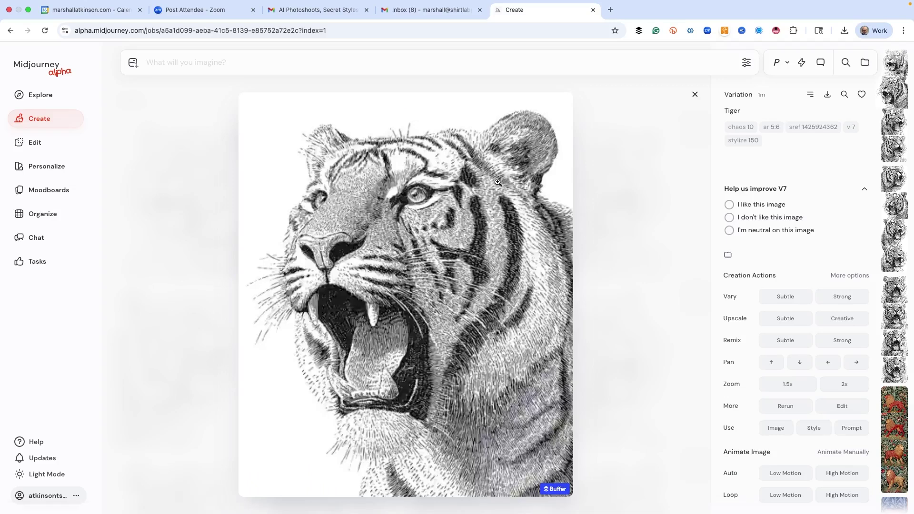
mouse_move(807, 128)
mouse_down()
mouse_move(836, 126)
mouse_move(803, 145)
mouse_up()
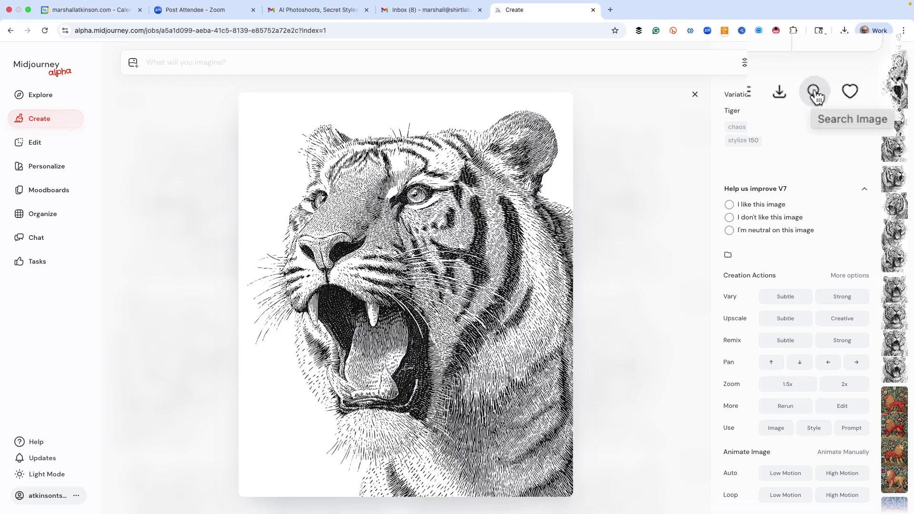
click(816, 97)
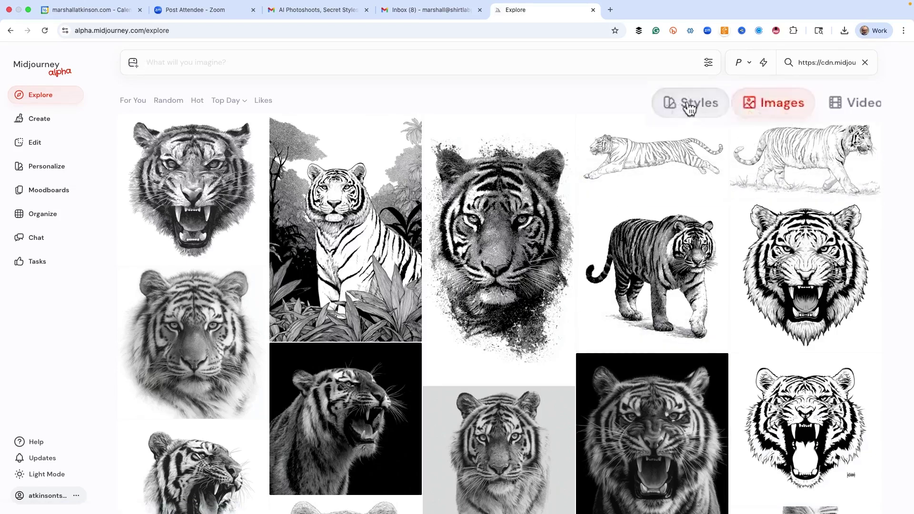
Switch the Explore image-search results to the Styles view for the tiger image
click(689, 107)
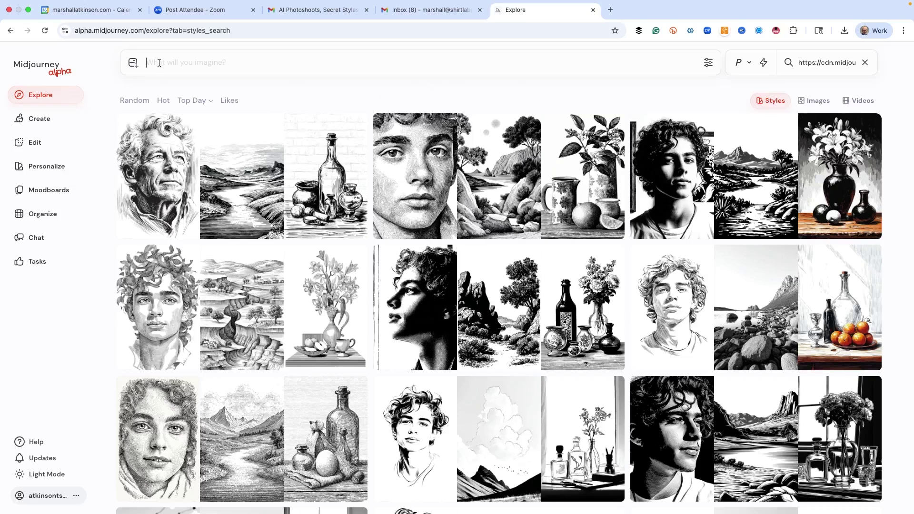
text(Tiger)
mouse_move(500, 177)
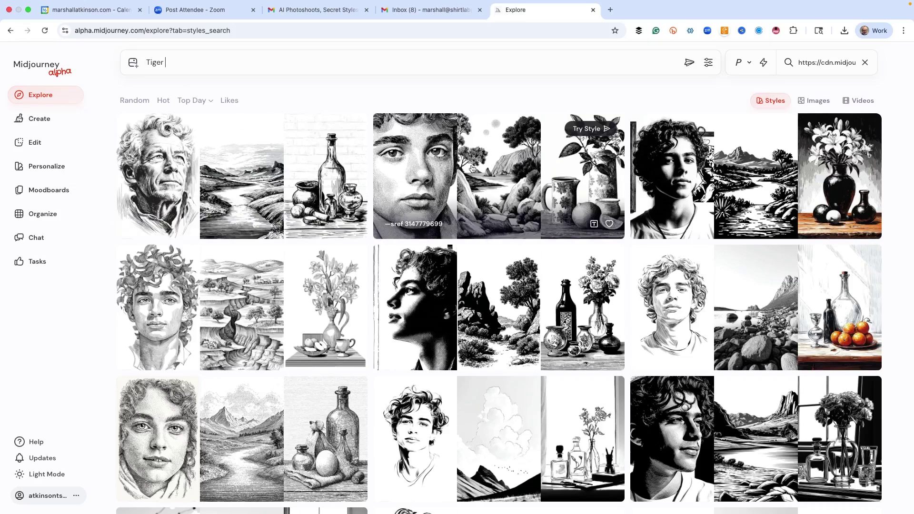
click(584, 133)
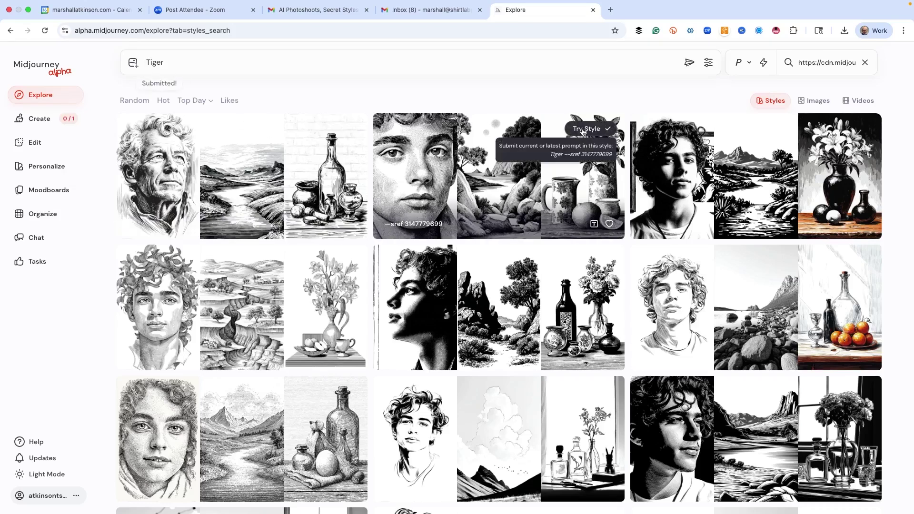
scroll(447, 234, down, 5)
scroll(447, 232, down, 5)
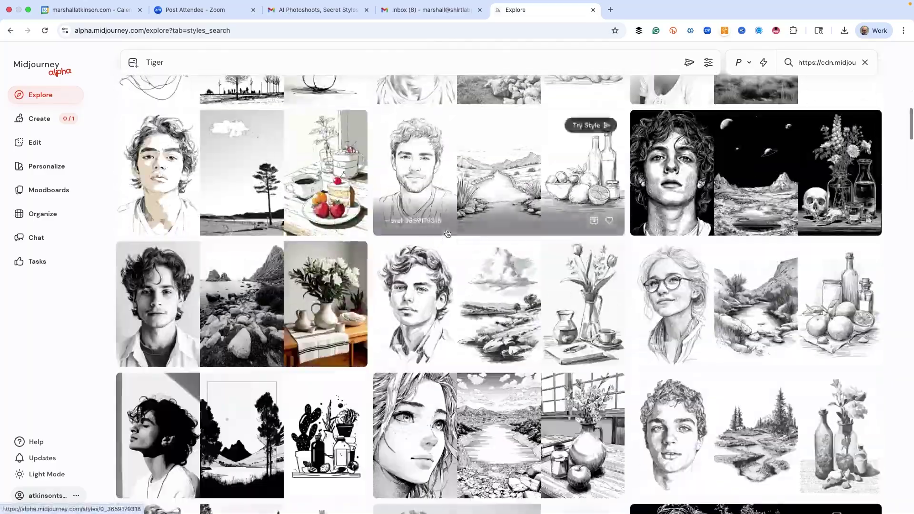
scroll(409, 230, down, 5)
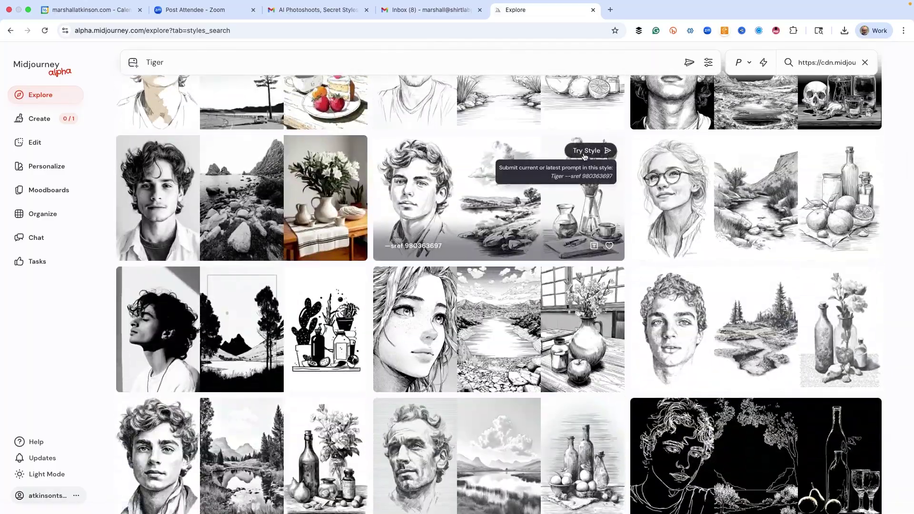
click(605, 150)
scroll(411, 257, down, 2)
scroll(410, 259, down, 3)
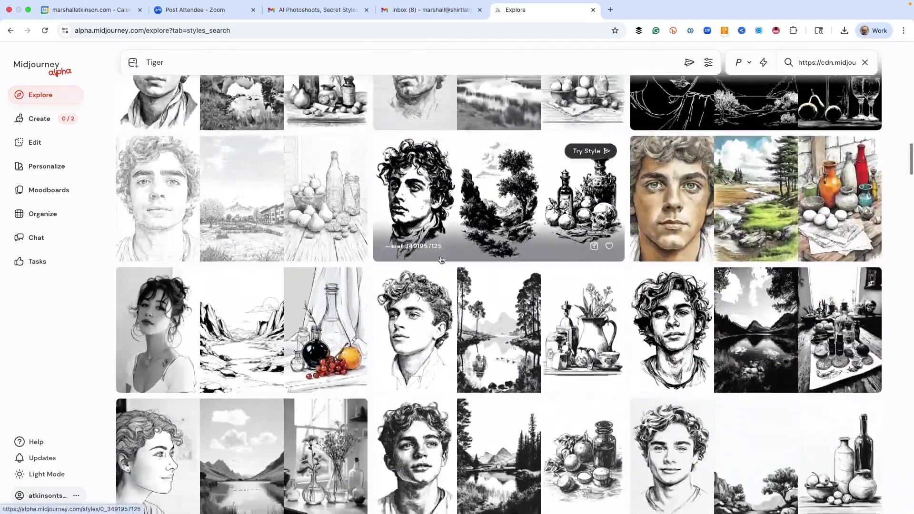
scroll(441, 259, down, 3)
scroll(441, 259, down, 3)
scroll(440, 258, down, 3)
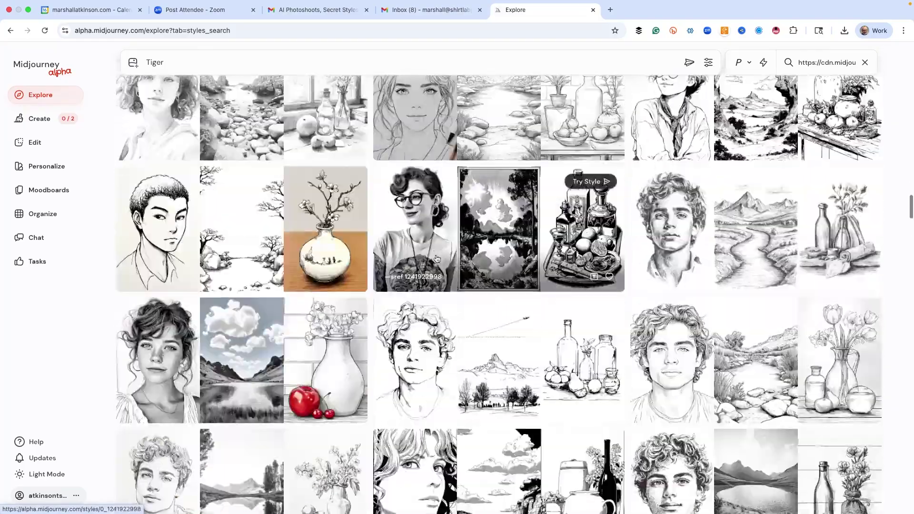
scroll(439, 259, down, 3)
scroll(438, 258, down, 3)
scroll(436, 258, down, 2)
scroll(435, 259, down, 3)
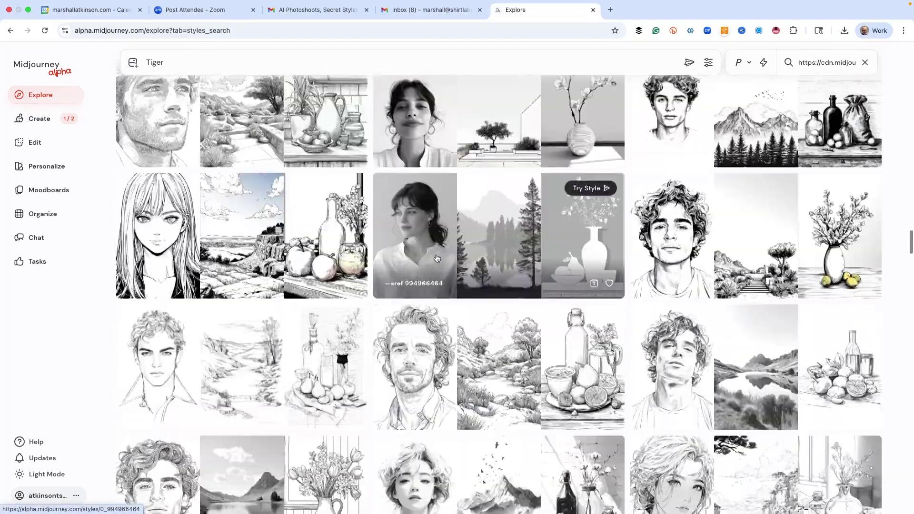
scroll(434, 259, down, 3)
click(595, 309)
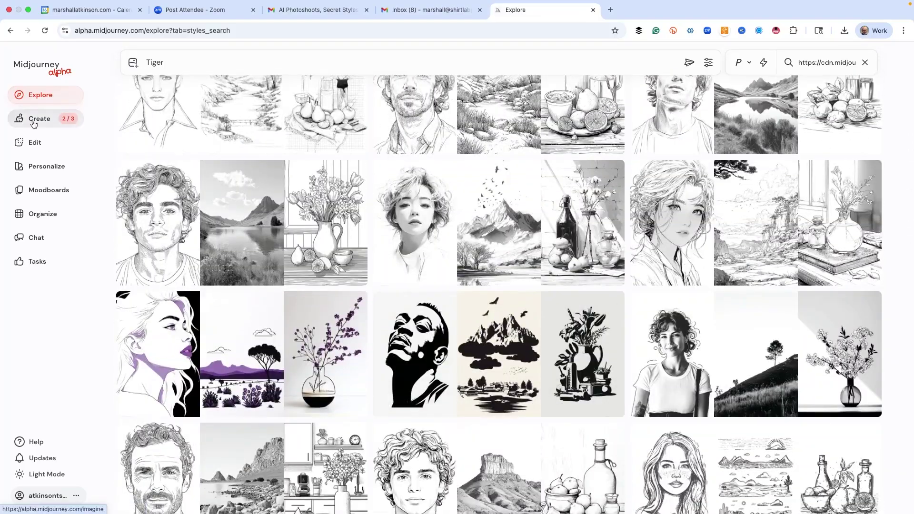
click(33, 124)
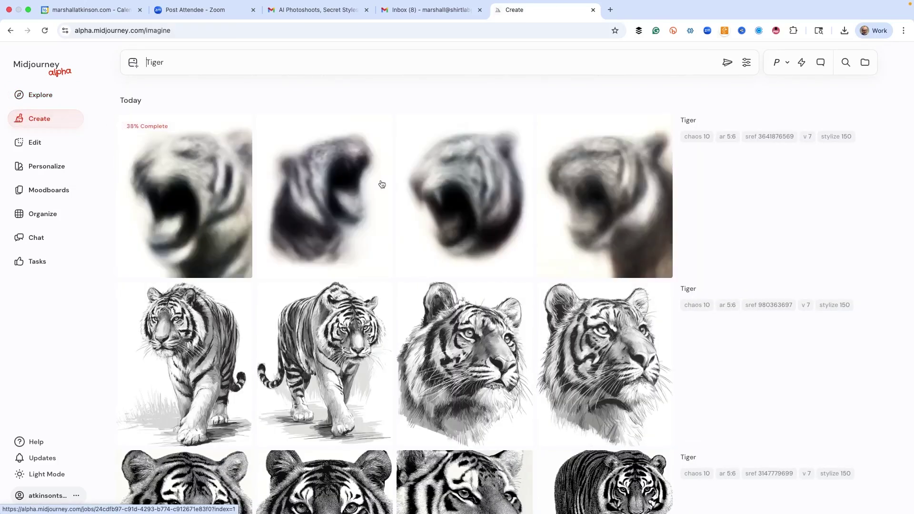
scroll(379, 182, down, 2)
scroll(381, 185, down, 1)
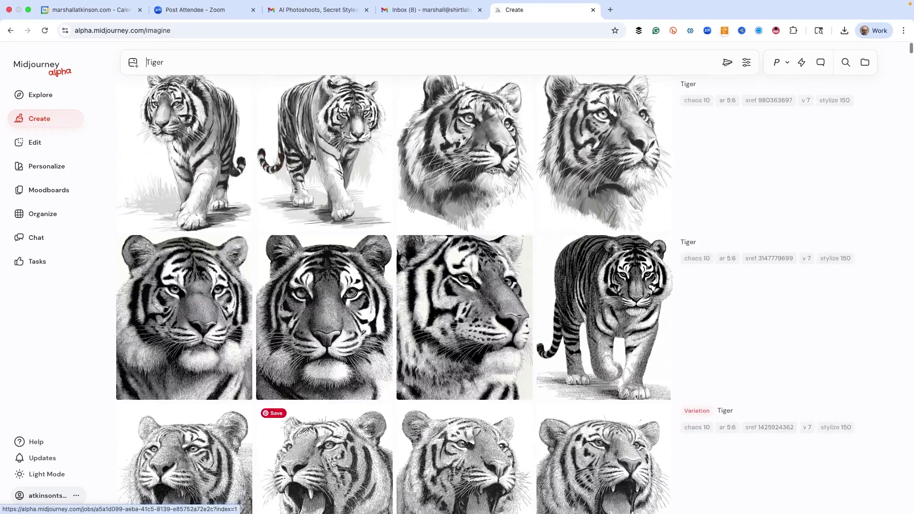
scroll(454, 380, up, 1)
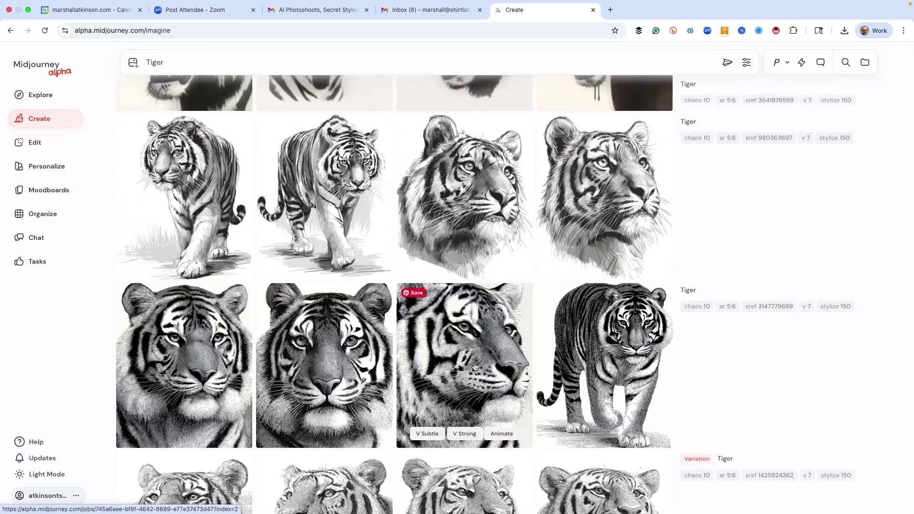
scroll(476, 366, up, 1)
scroll(492, 366, up, 1)
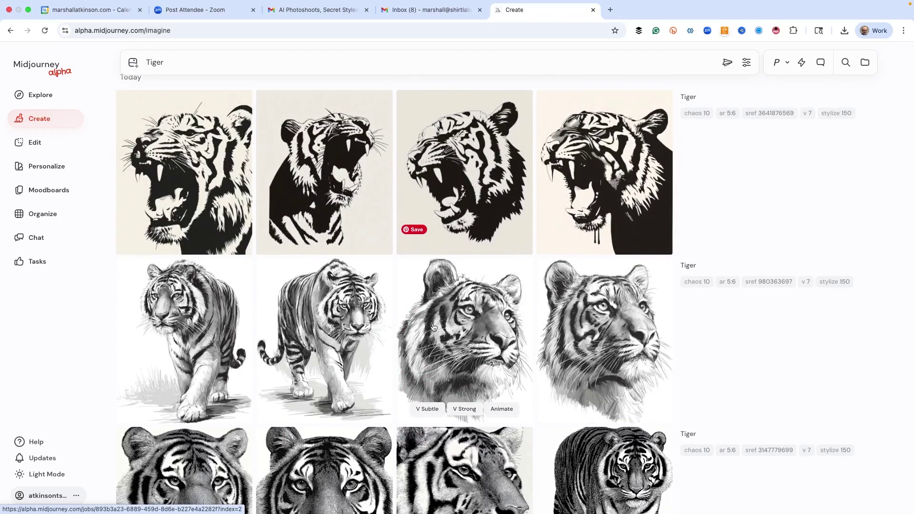
drag(778, 117, 751, 117)
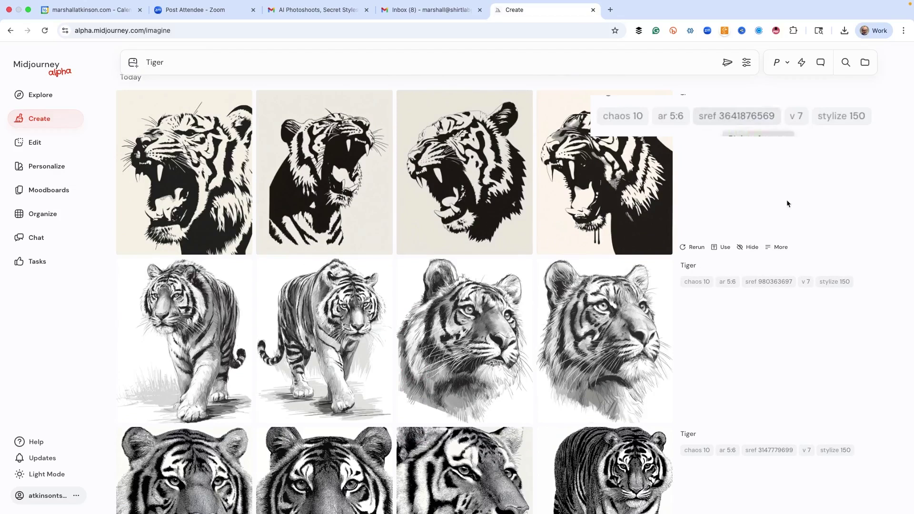
mouse_move(749, 281)
mouse_down()
mouse_move(732, 293)
mouse_move(754, 291)
mouse_up()
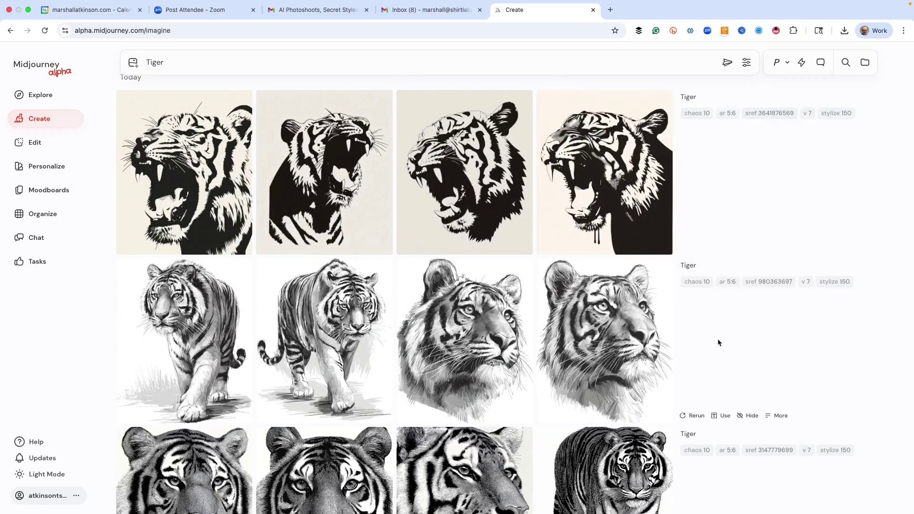
drag(754, 452, 739, 450)
scroll(500, 343, down, 3)
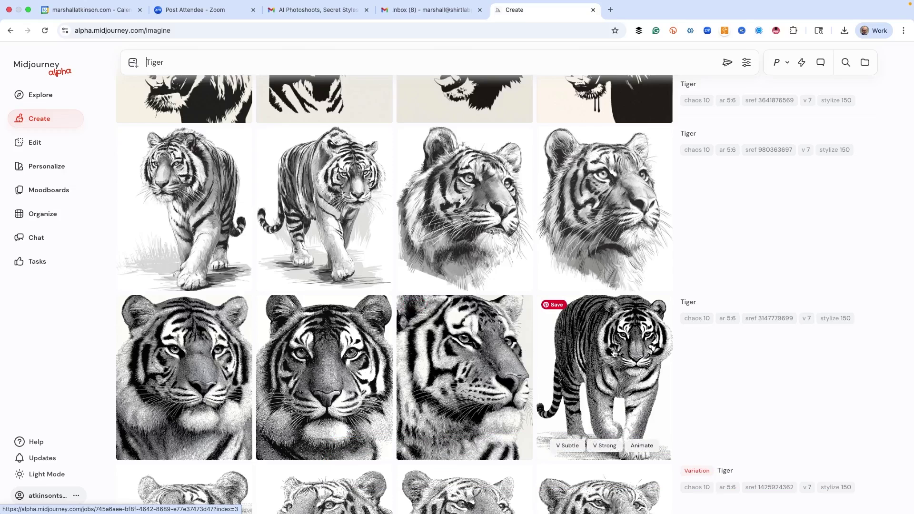
Show the Organize archive of past generated images
click(36, 215)
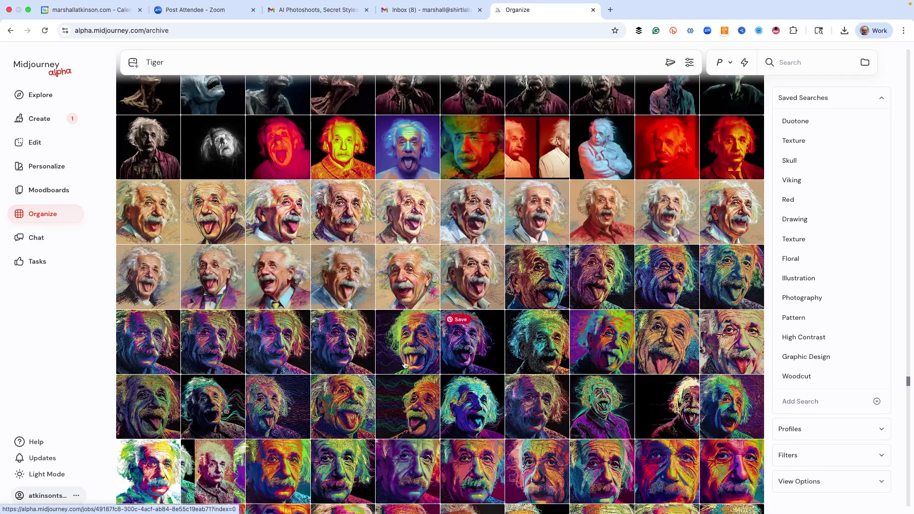
mouse_move(407, 277)
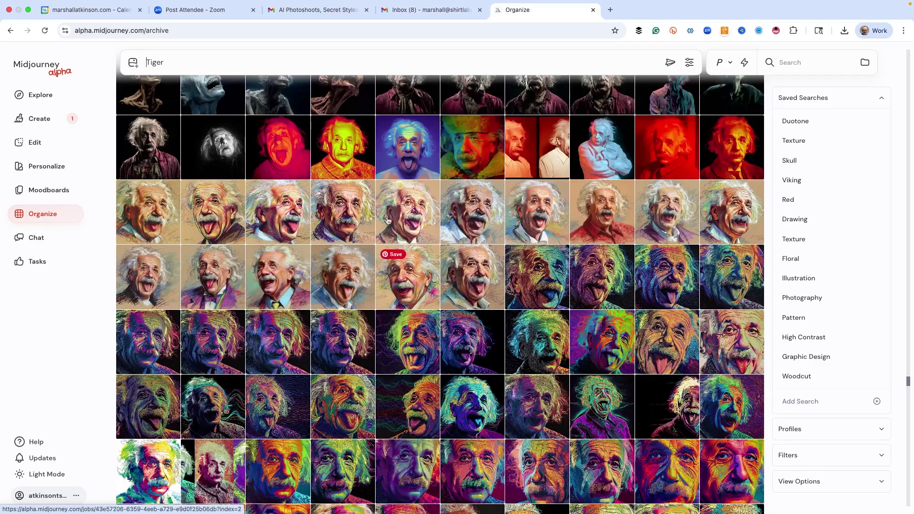
View the thermal Einstein portrait in detail and start an Explore search from it
click(341, 155)
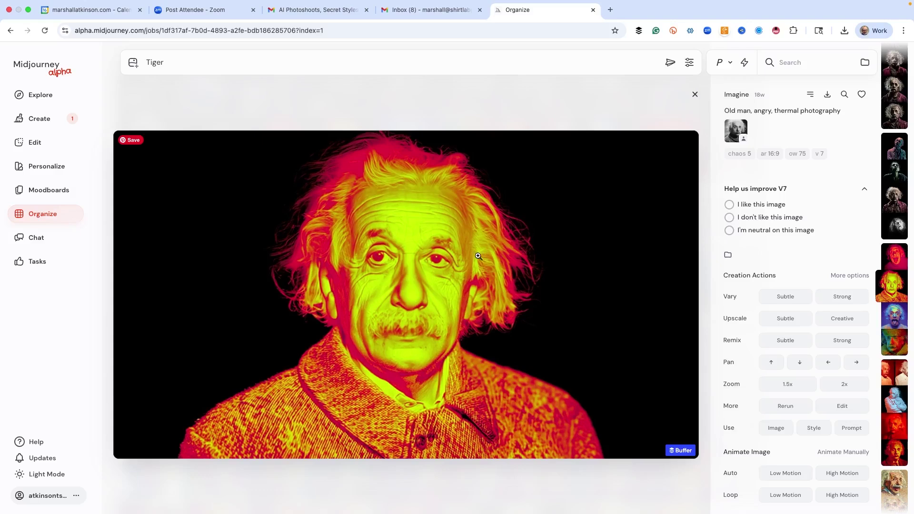
click(845, 94)
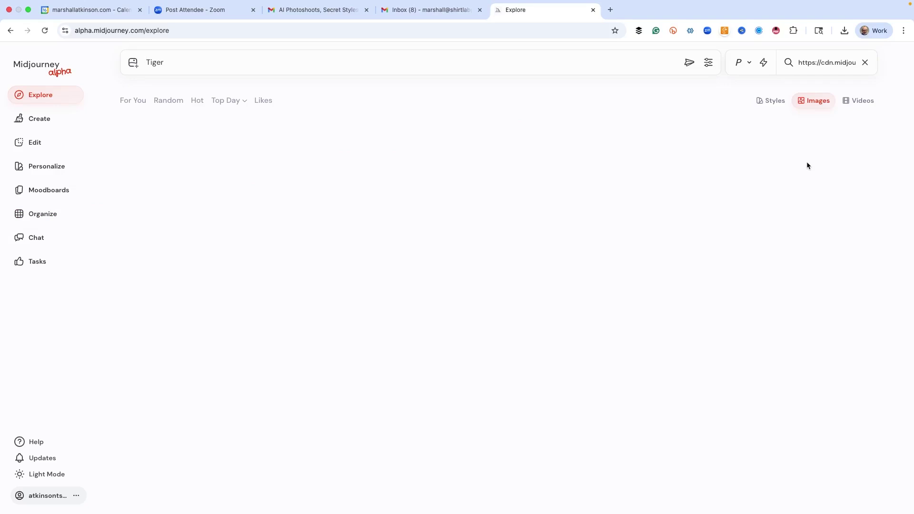
Switch the thermal Einstein search results to matching neon heat-map styles
click(773, 101)
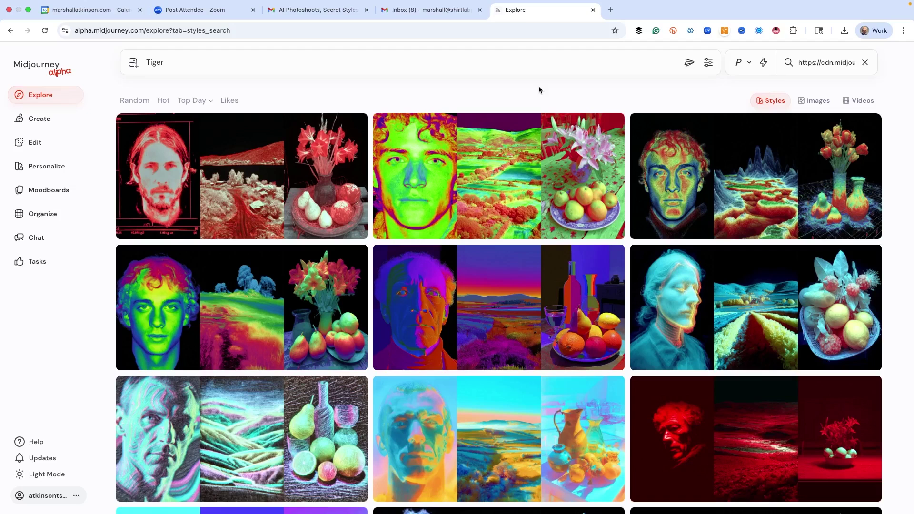
mouse_move(242, 308)
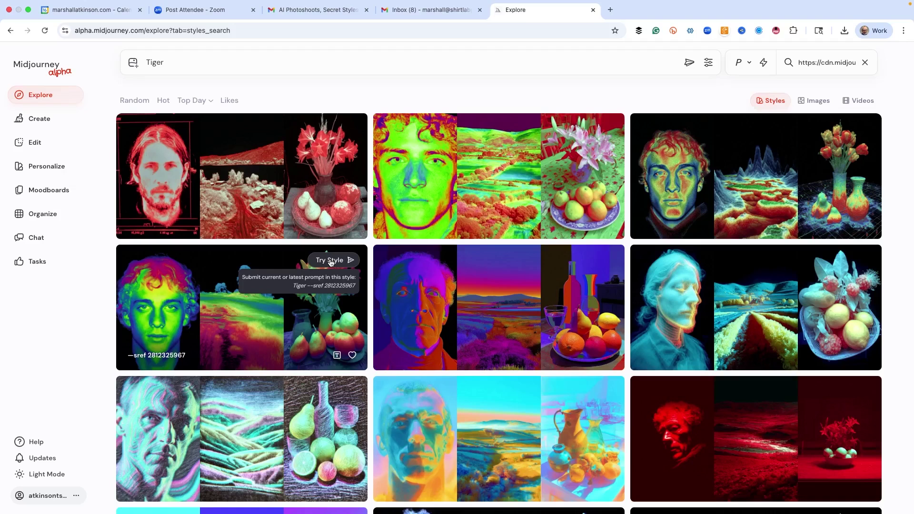
Submit the Tiger prompt in two of the neon heat-map style cards
click(331, 261)
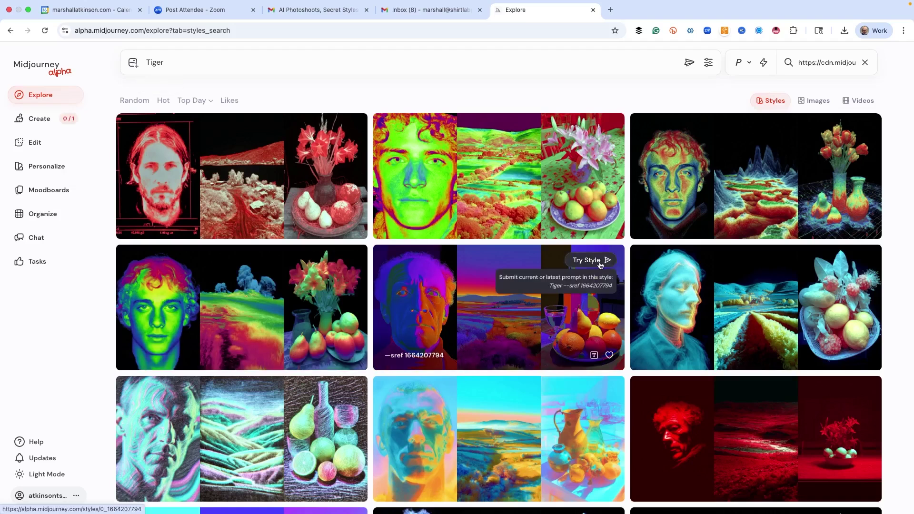
click(599, 262)
scroll(425, 266, down, 5)
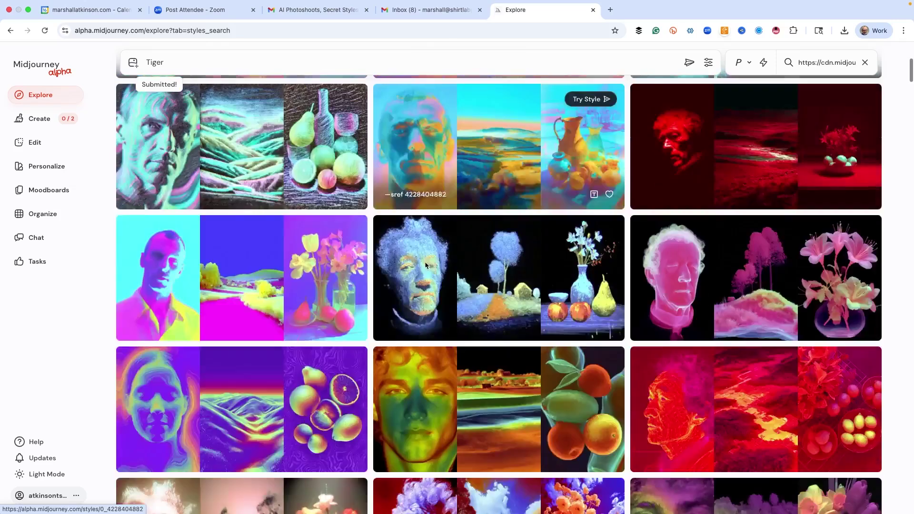
scroll(425, 266, down, 2)
scroll(425, 265, down, 2)
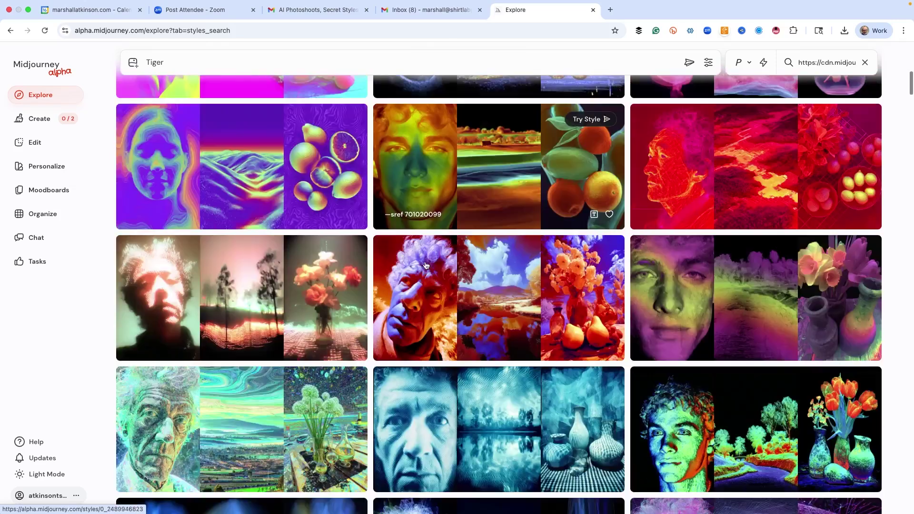
scroll(425, 266, down, 1)
scroll(426, 264, down, 3)
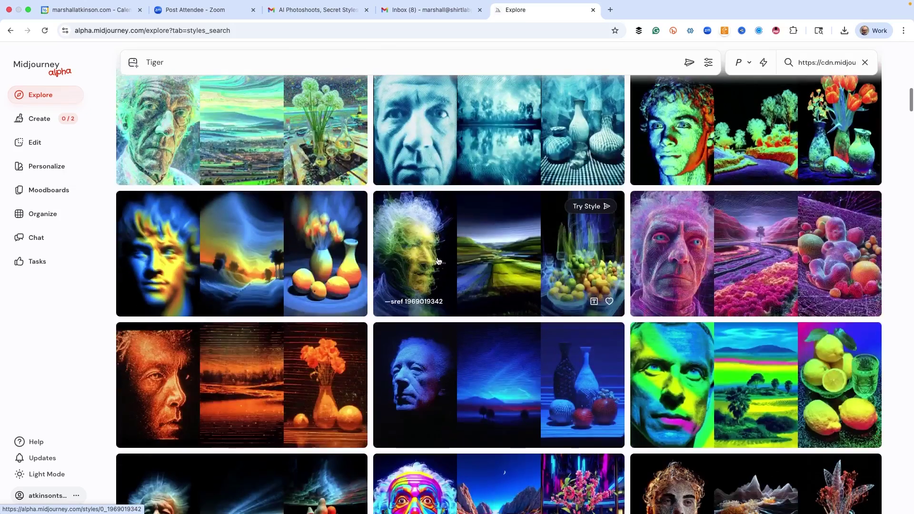
scroll(455, 260, down, 1)
scroll(455, 261, down, 2)
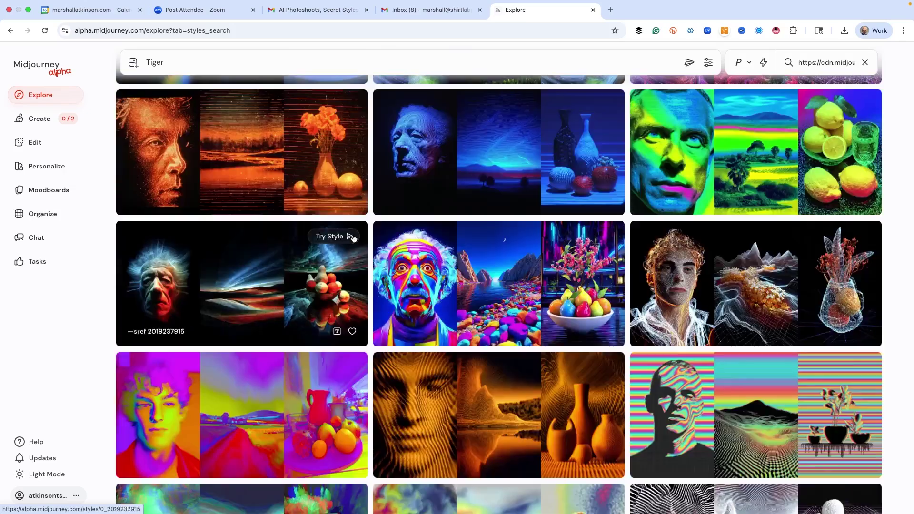
scroll(538, 256, down, 1)
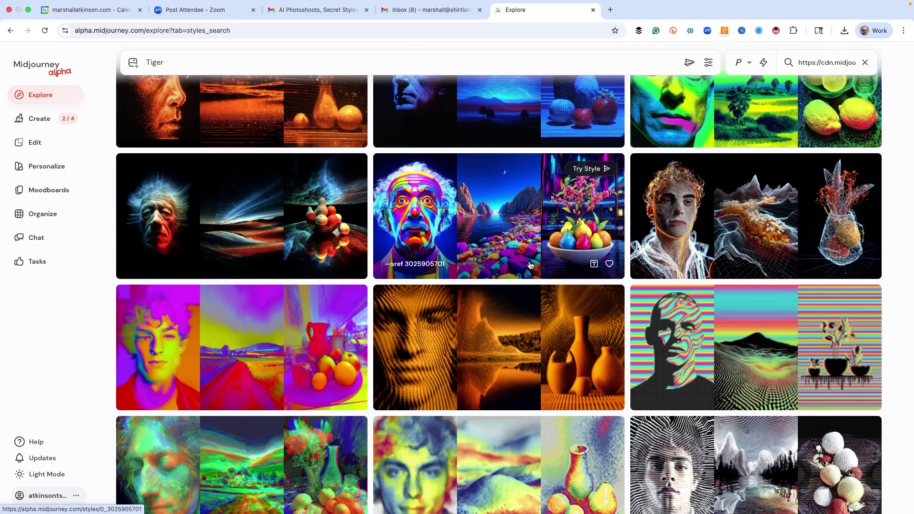
Return to the Create feed and view the walking heat-map tiger in detail
click(20, 118)
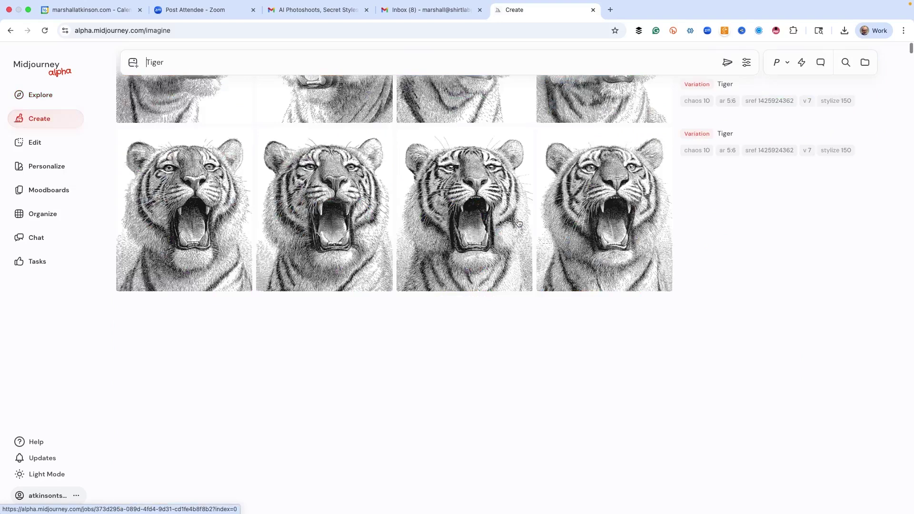
scroll(432, 221, up, 5)
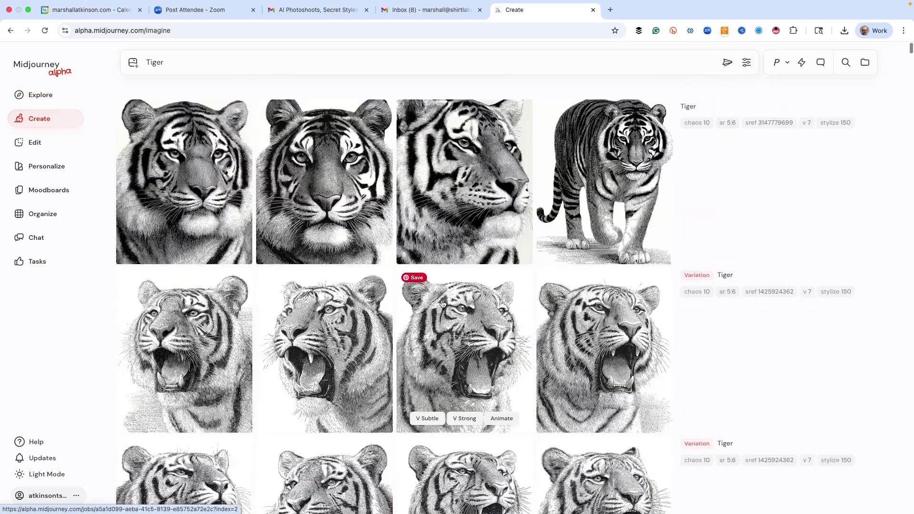
scroll(443, 304, up, 2)
scroll(440, 301, up, 2)
scroll(438, 301, up, 2)
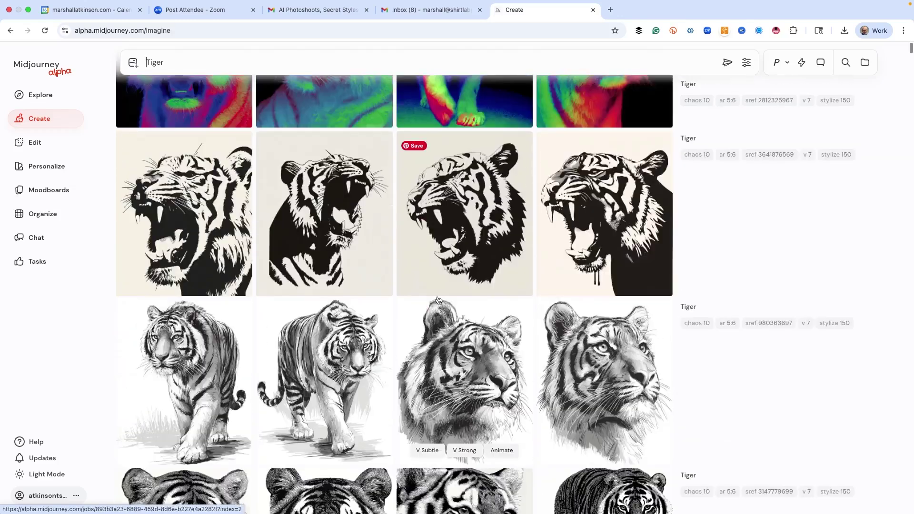
scroll(438, 300, up, 4)
scroll(438, 301, up, 1)
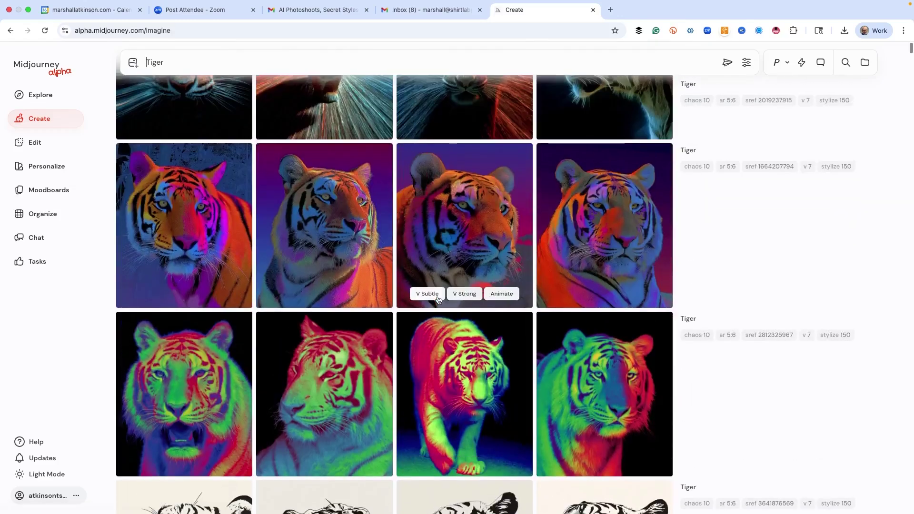
scroll(438, 300, up, 1)
scroll(438, 300, up, 4)
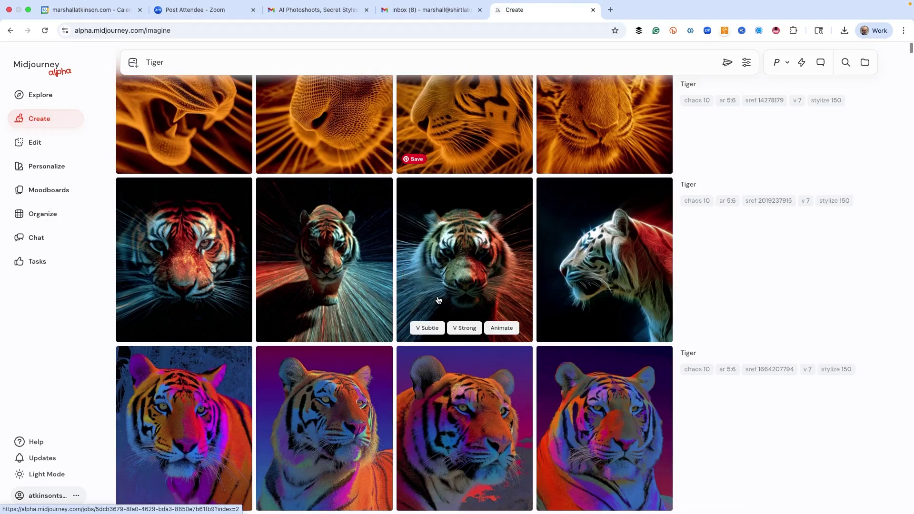
scroll(438, 300, up, 2)
scroll(438, 300, down, 1)
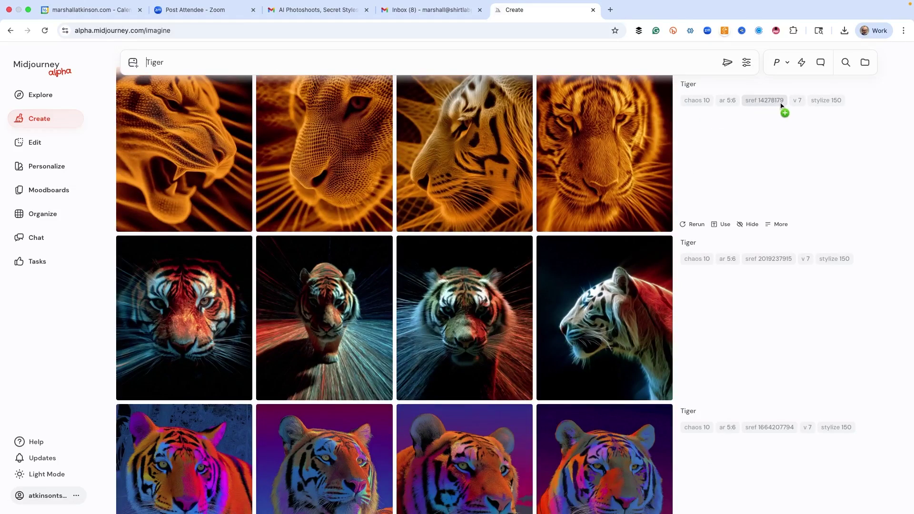
scroll(500, 185, down, 1)
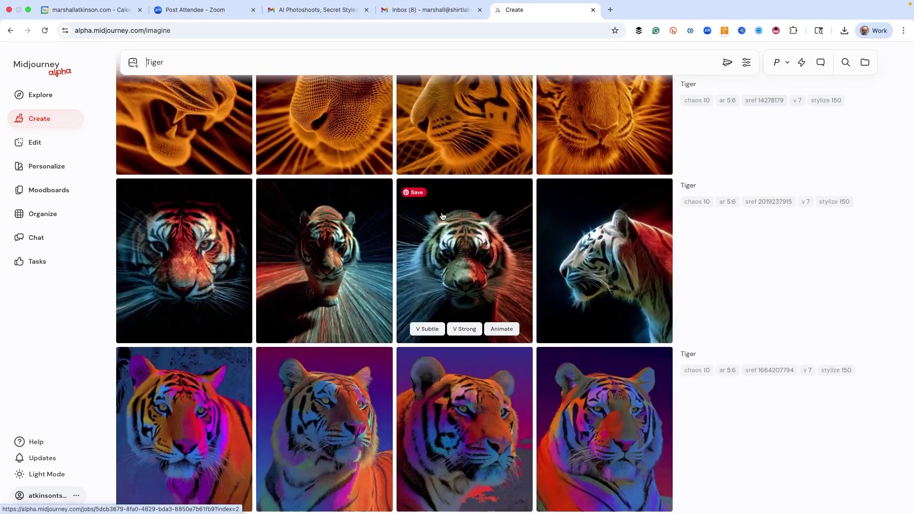
scroll(443, 216, down, 1)
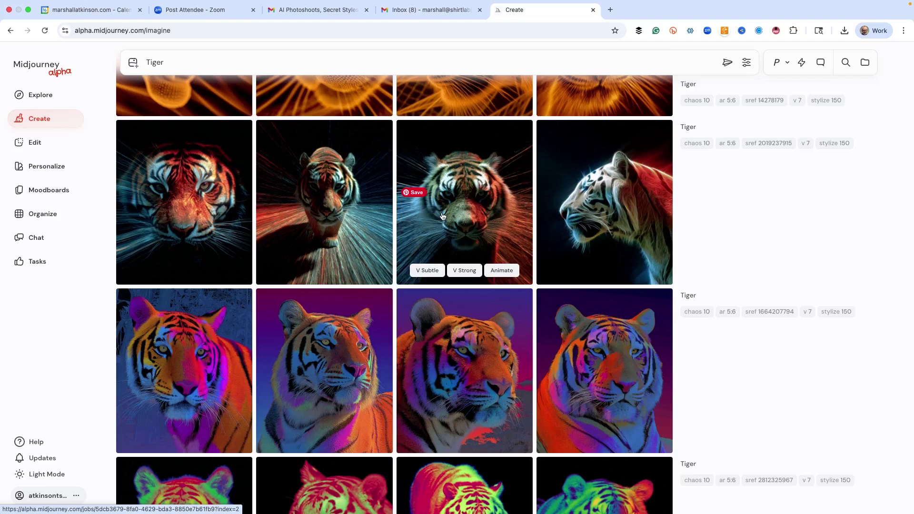
scroll(442, 216, down, 1)
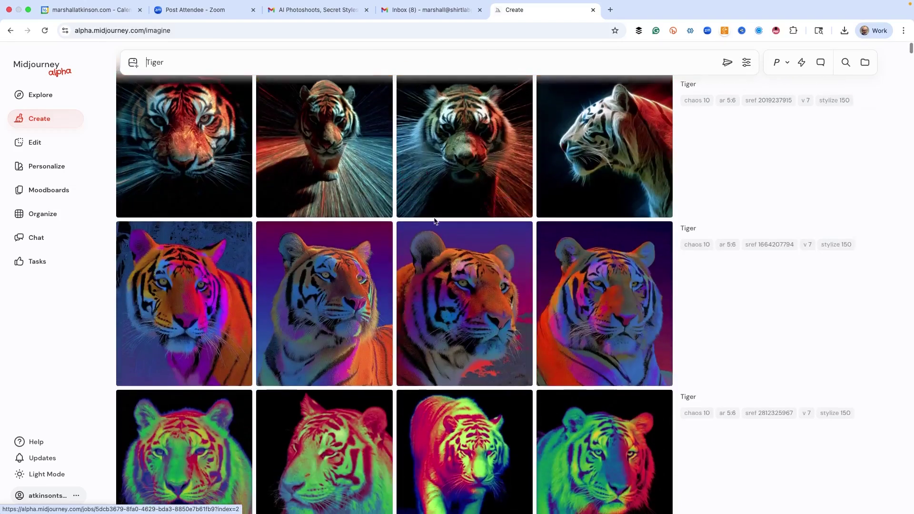
scroll(441, 236, down, 1)
click(459, 373)
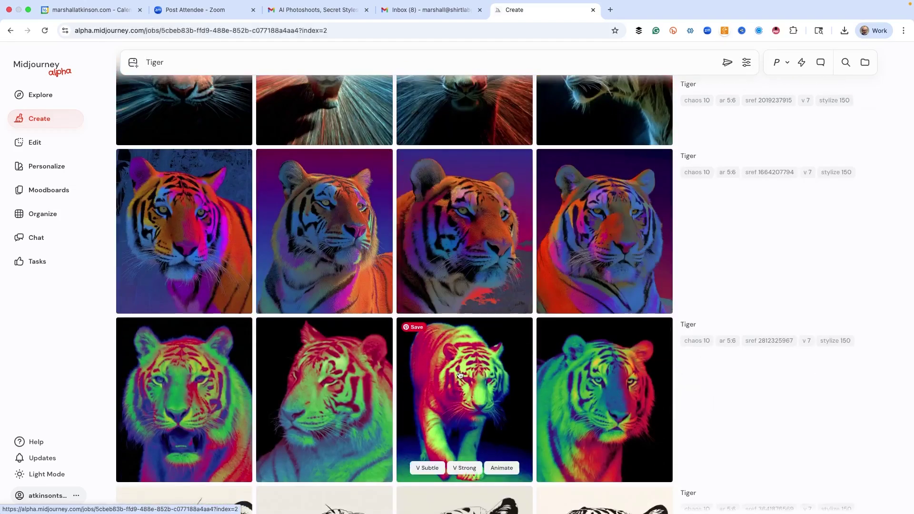